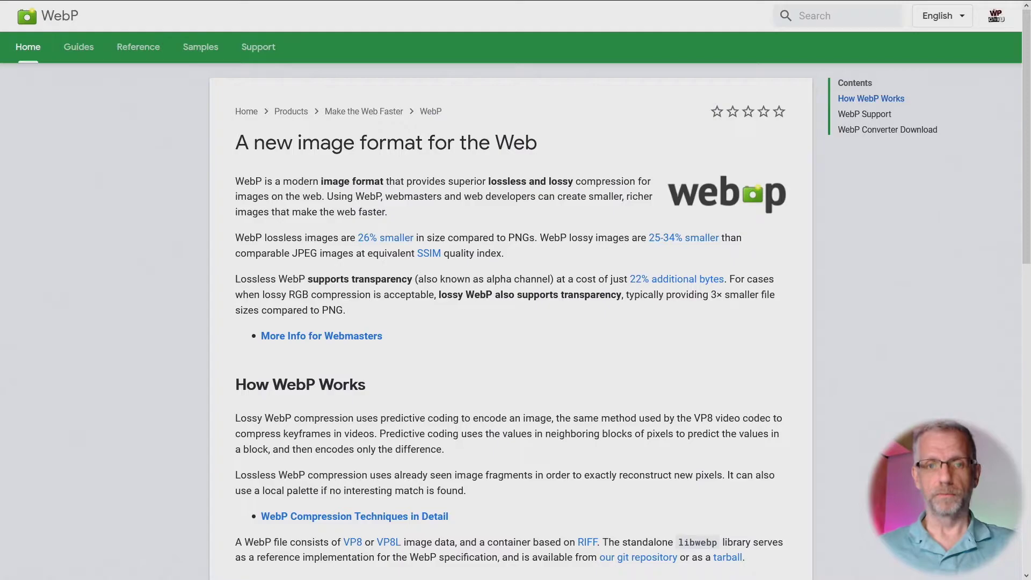
Examine the WebPShop documentation page and the README of the webmproject/WebPShop GitHub repository, from installation notes to features
mouse_move(312, 6)
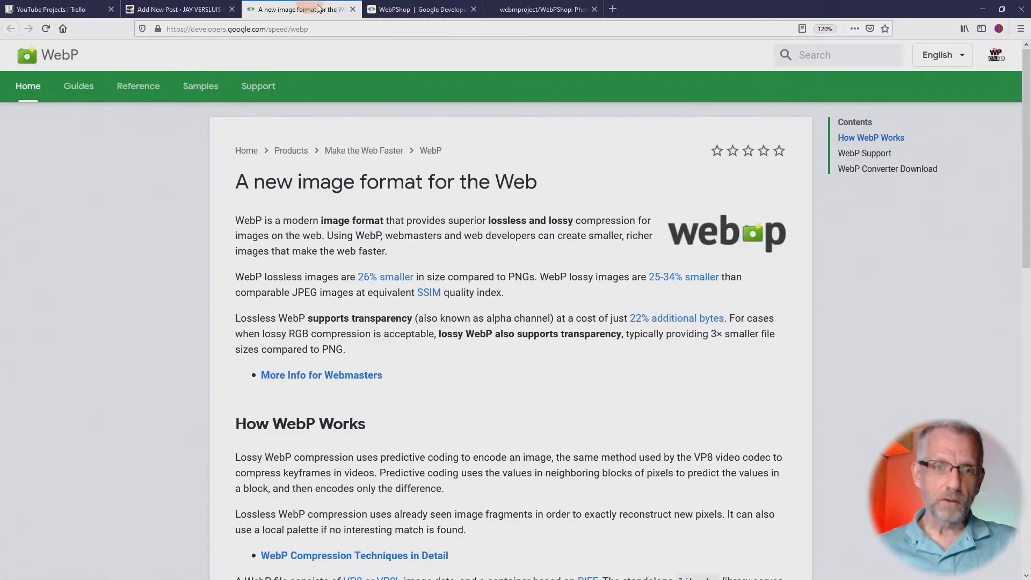
left_click(407, 12)
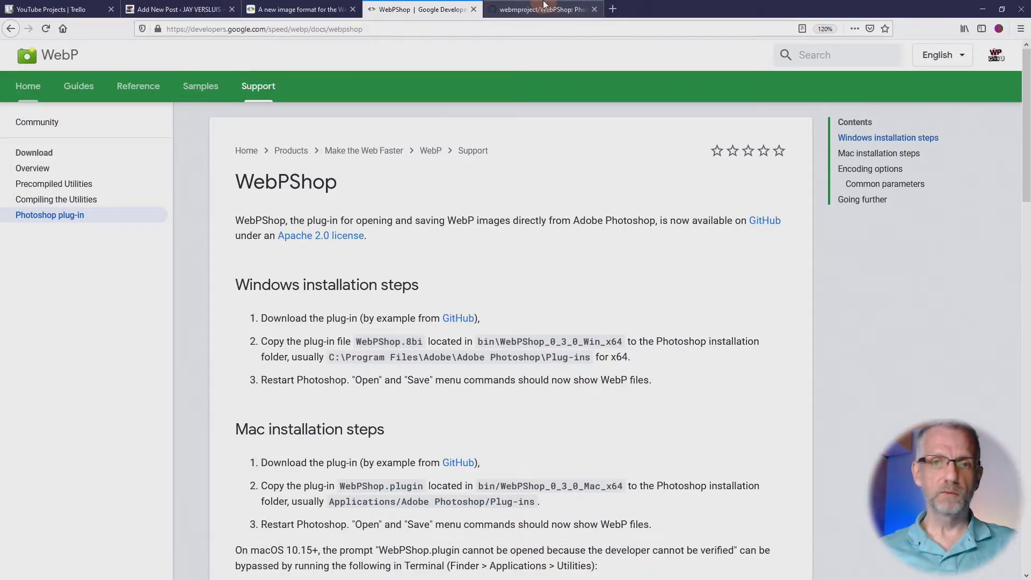
left_click(545, 4)
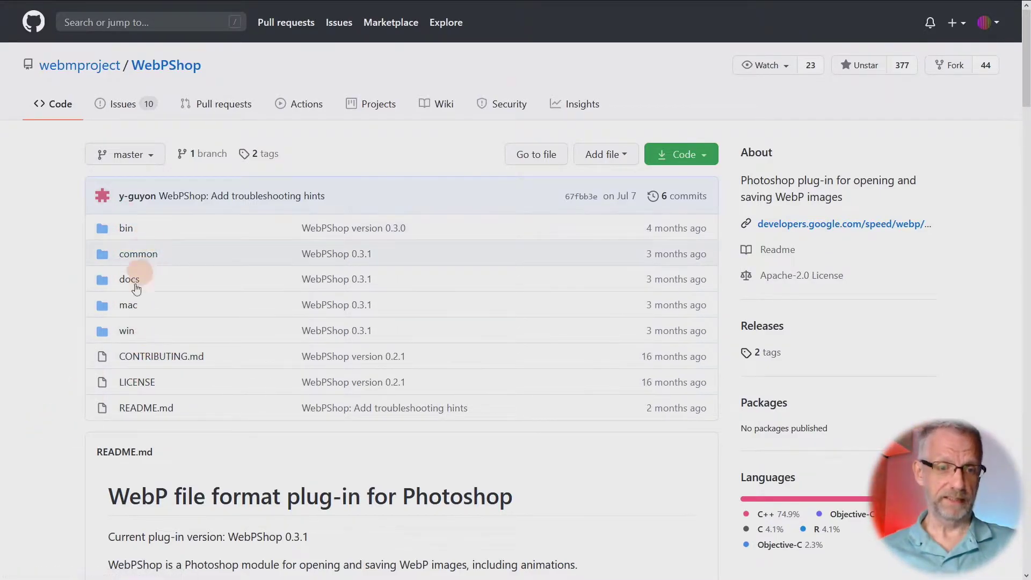
scroll(179, 382, "down", 7)
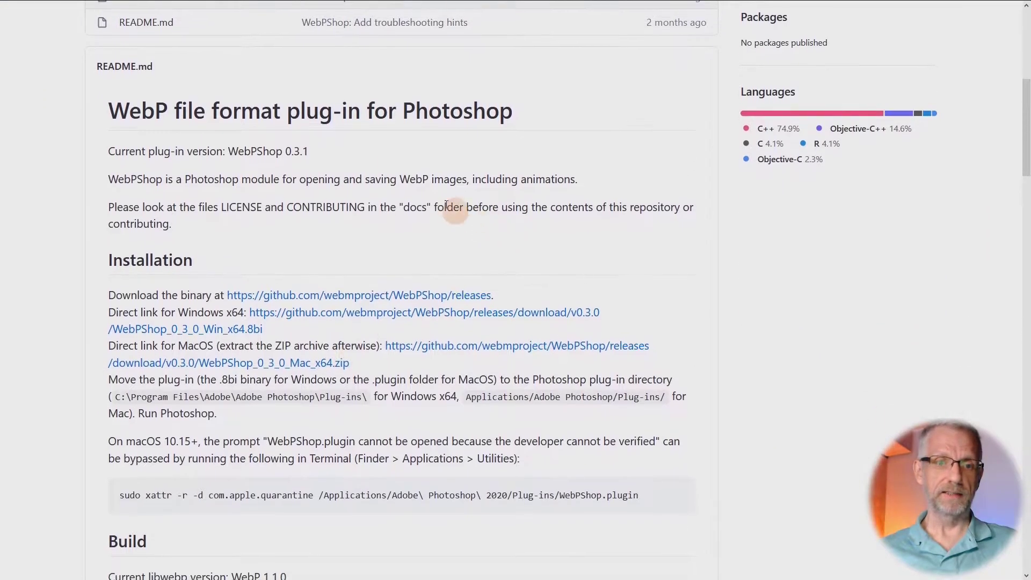
scroll(654, 360, "down", 8)
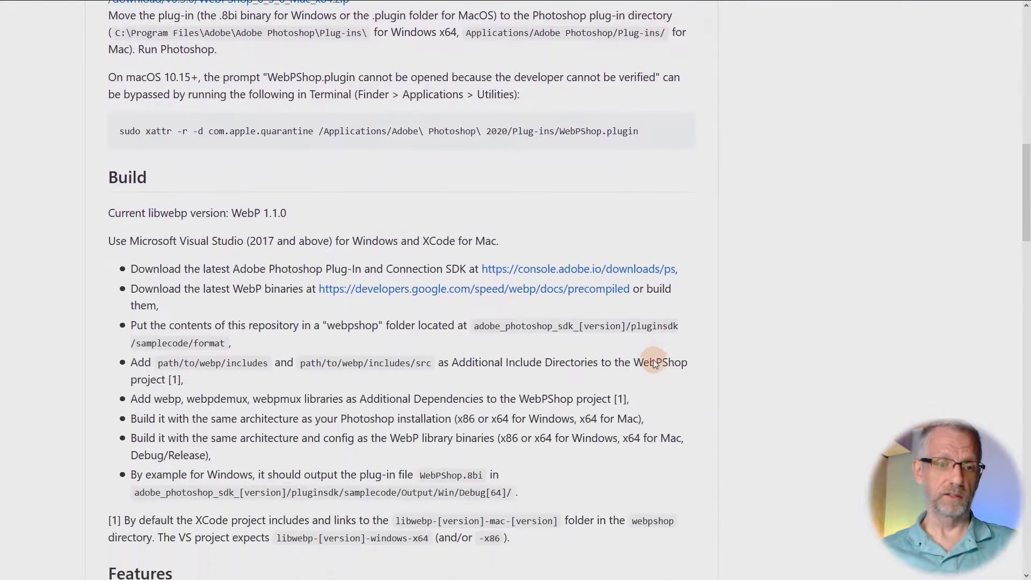
scroll(655, 364, "down", 6)
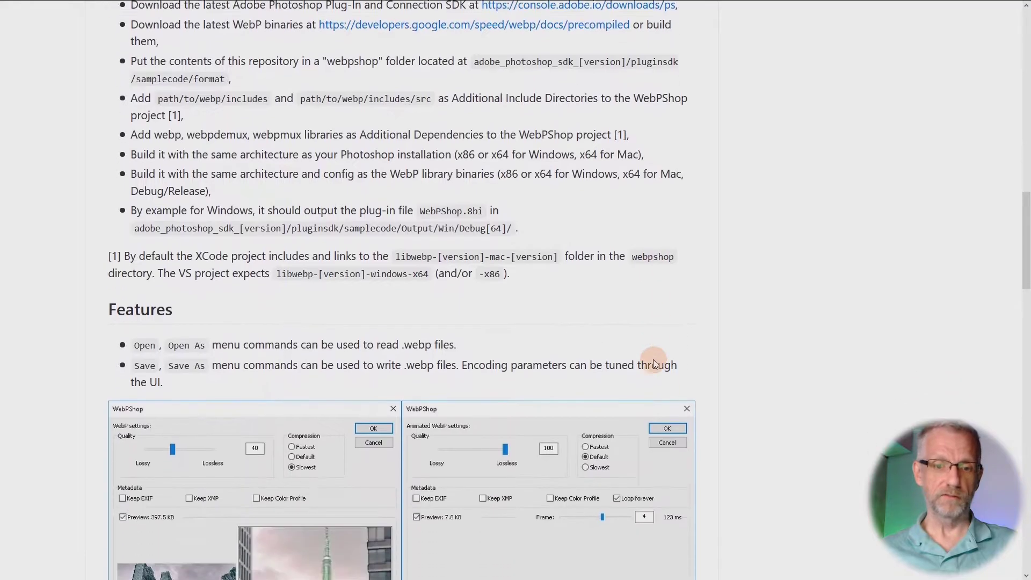
scroll(653, 359, "up", 20)
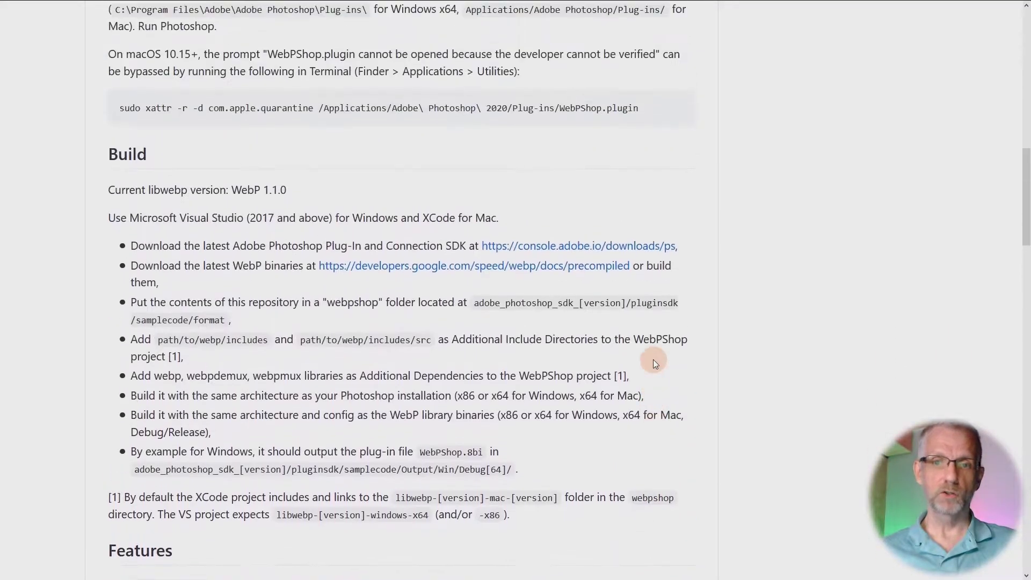
scroll(653, 359, "up", 3)
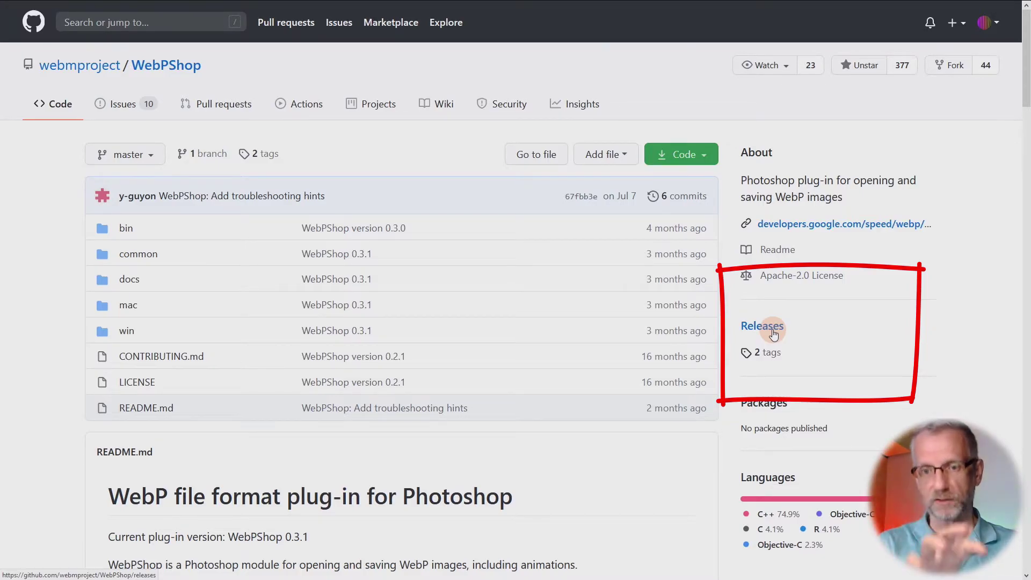
Download WebPShop_0_3_0_Win_x64.8bi from the Beta version assets in the repository's releases, saving the file to disk
left_click(773, 332)
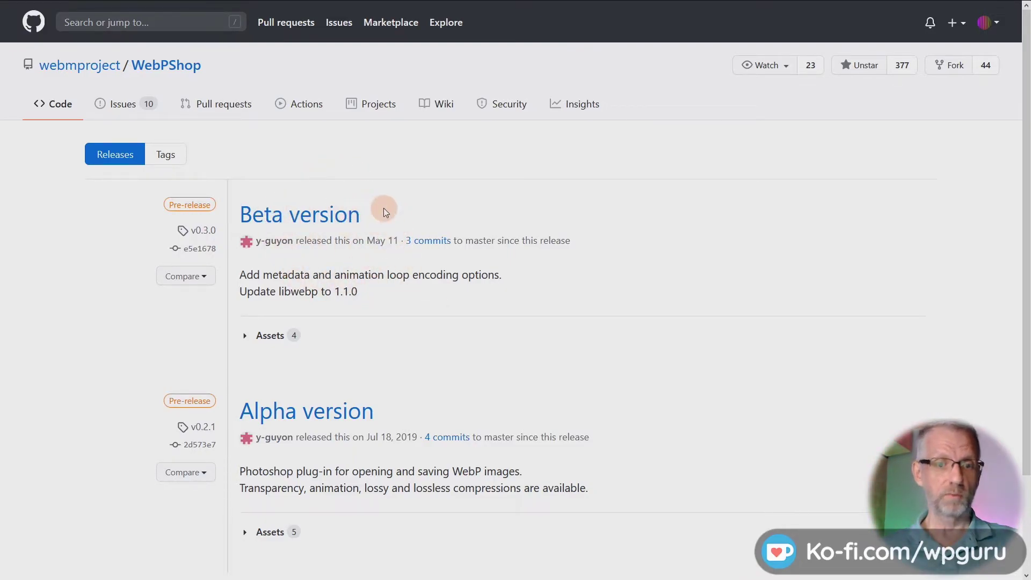
left_click(246, 339)
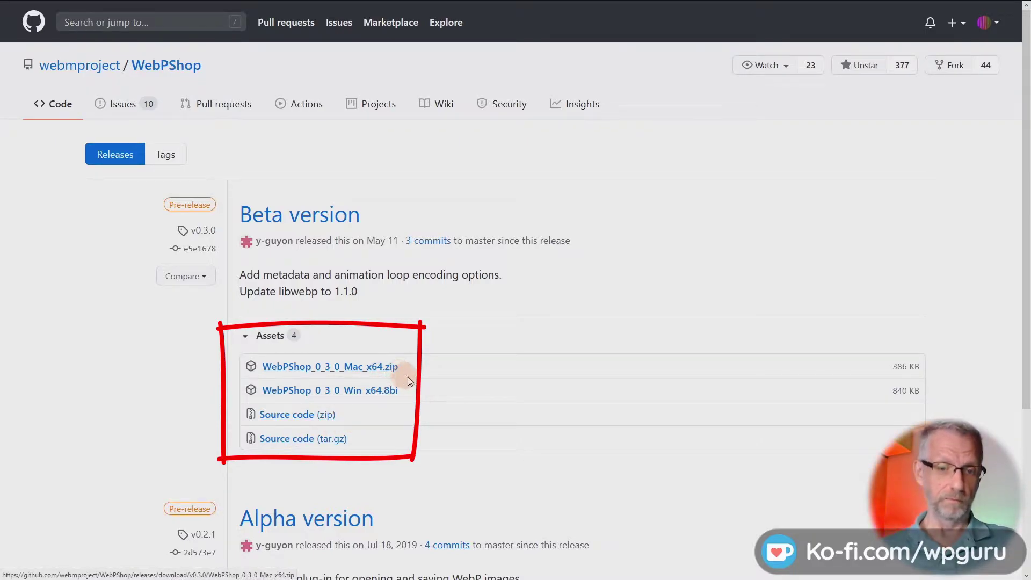
left_click(385, 391)
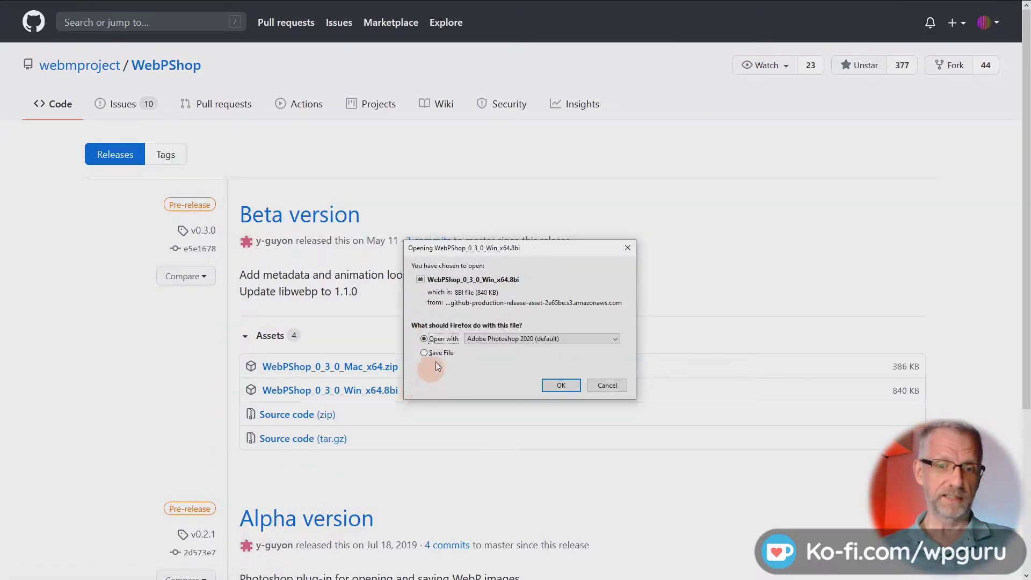
left_click(441, 354)
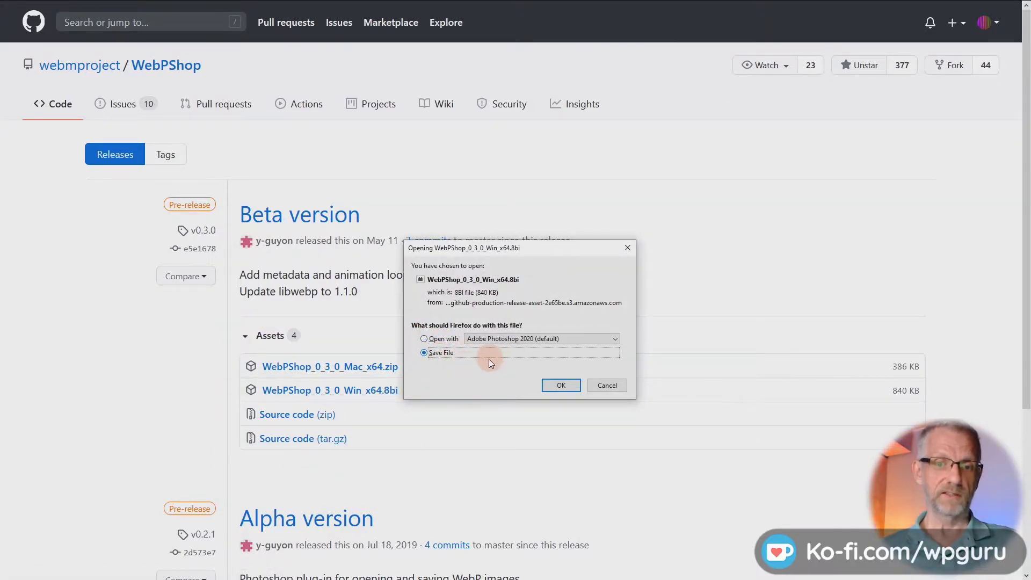
left_click(561, 386)
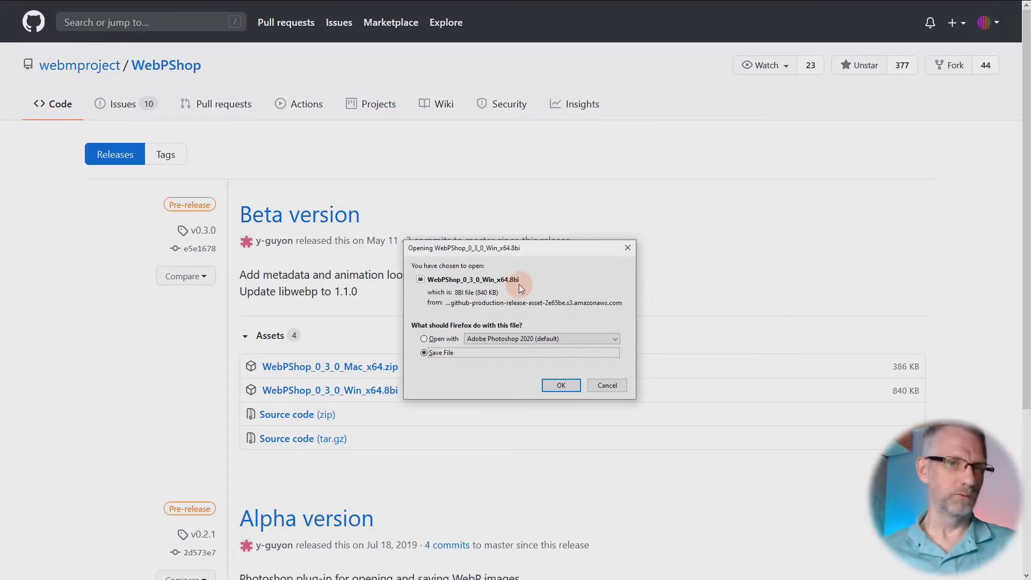
left_click(559, 387)
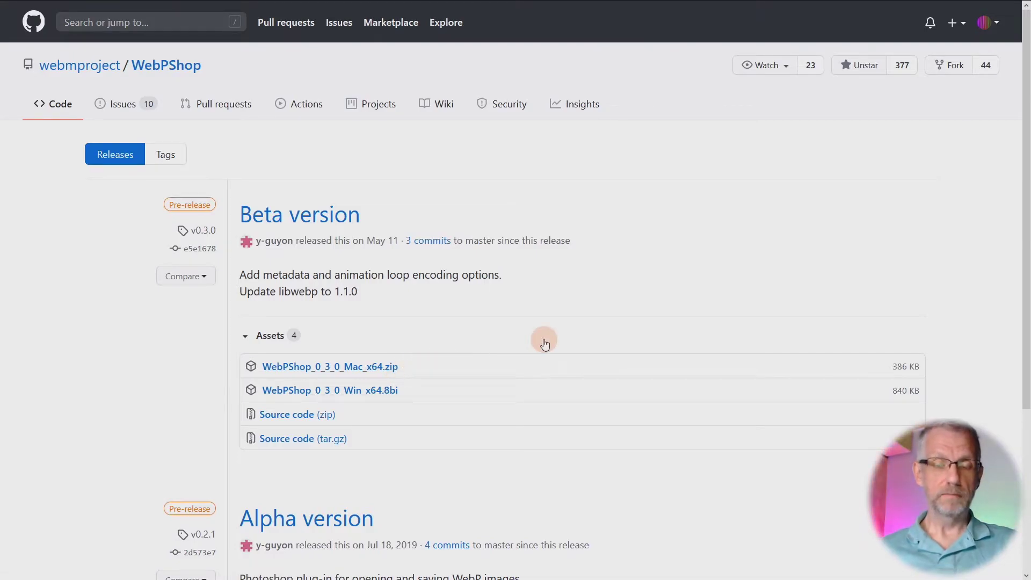
Switch to File Explorer and copy the WebPShop_0_3_0_Win_x64.8bi plug-in file from the Downloads folder
key("super")
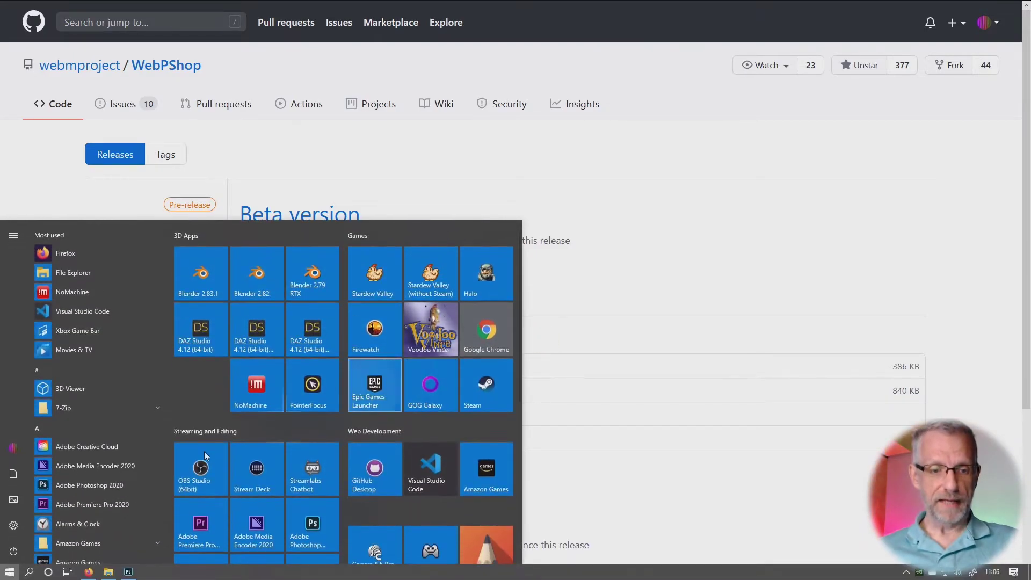
left_click(109, 572)
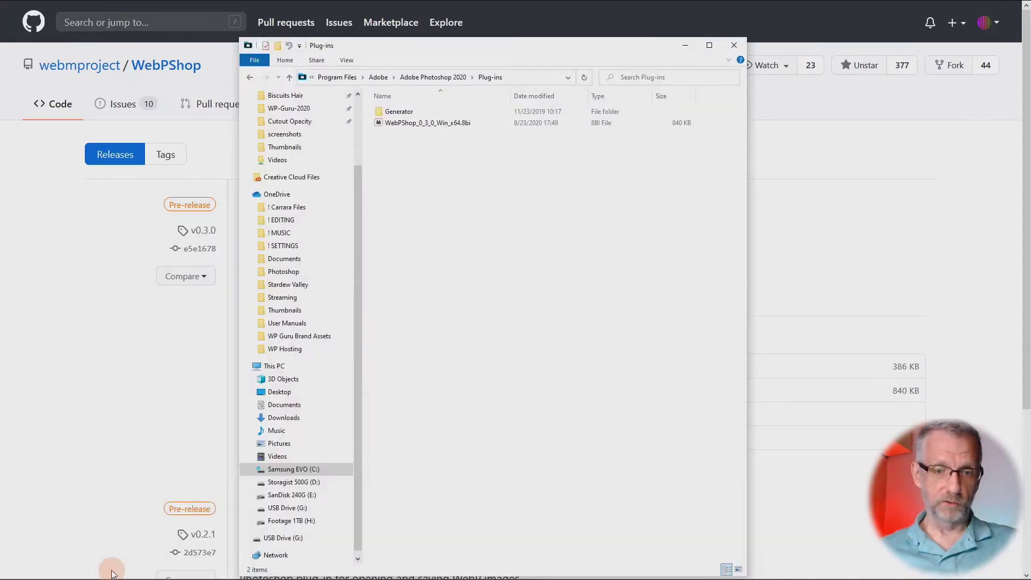
left_click(109, 573)
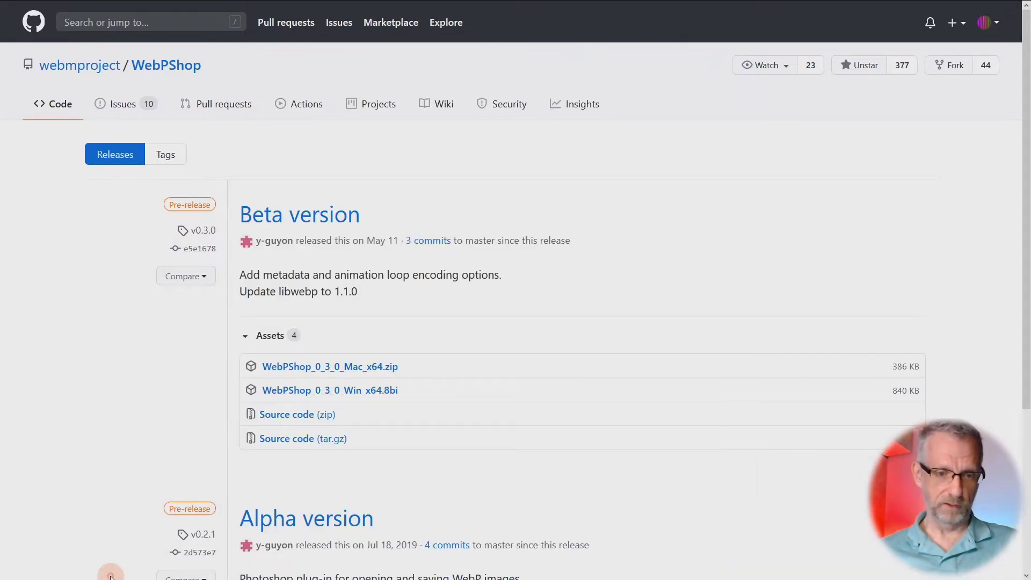
key("super")
left_click(108, 574)
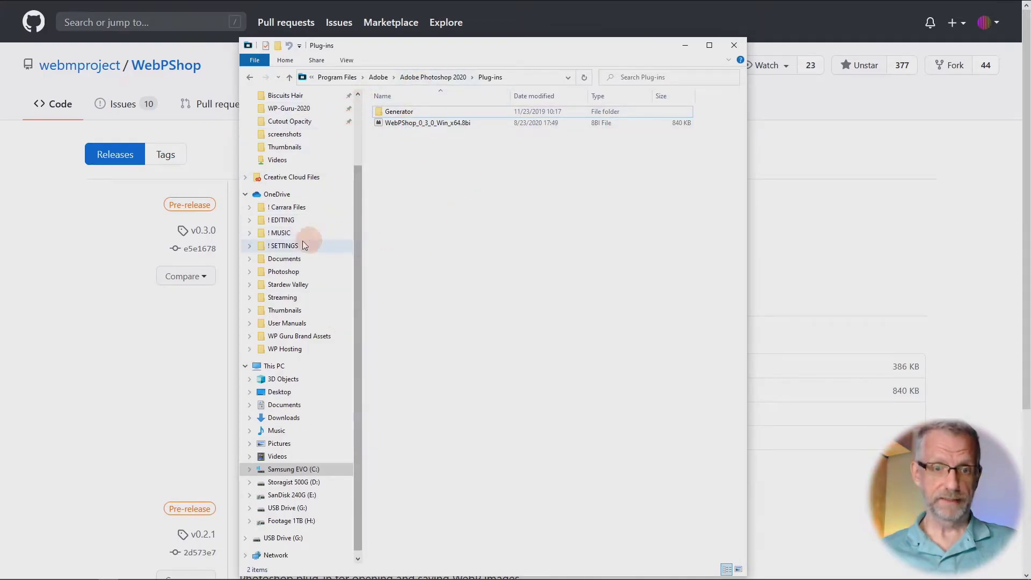
left_click(282, 418)
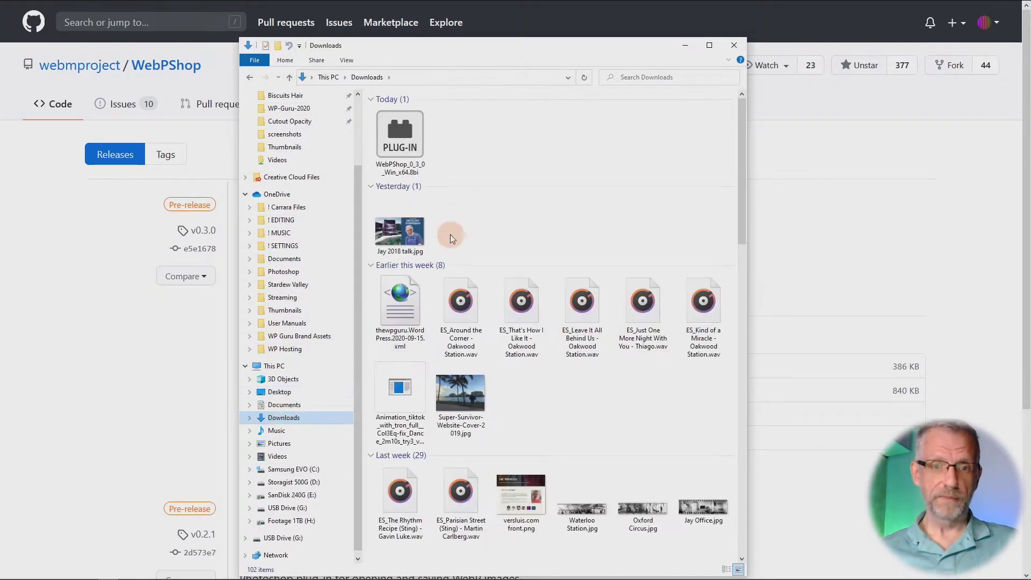
right_click(412, 139)
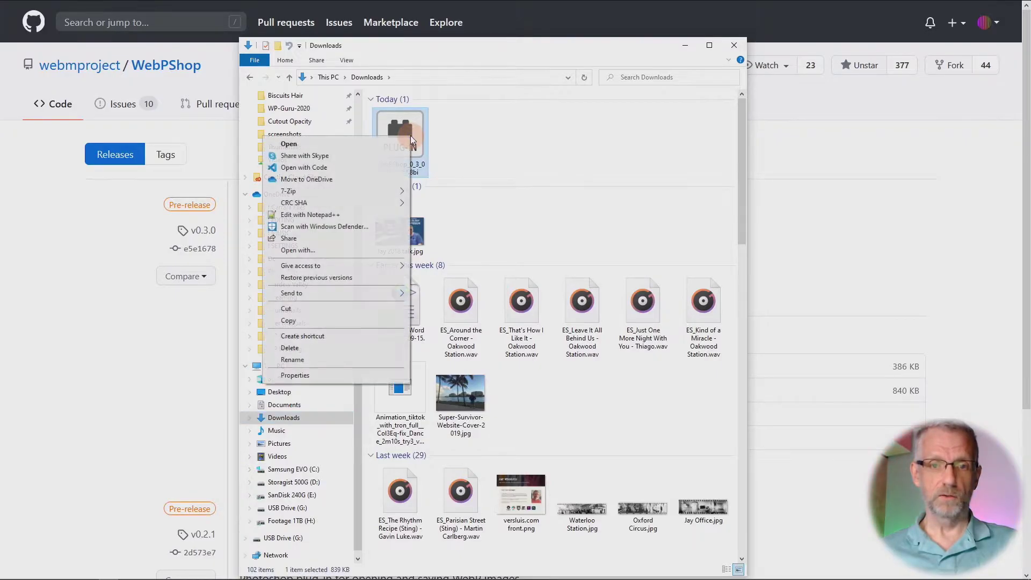
left_click(363, 323)
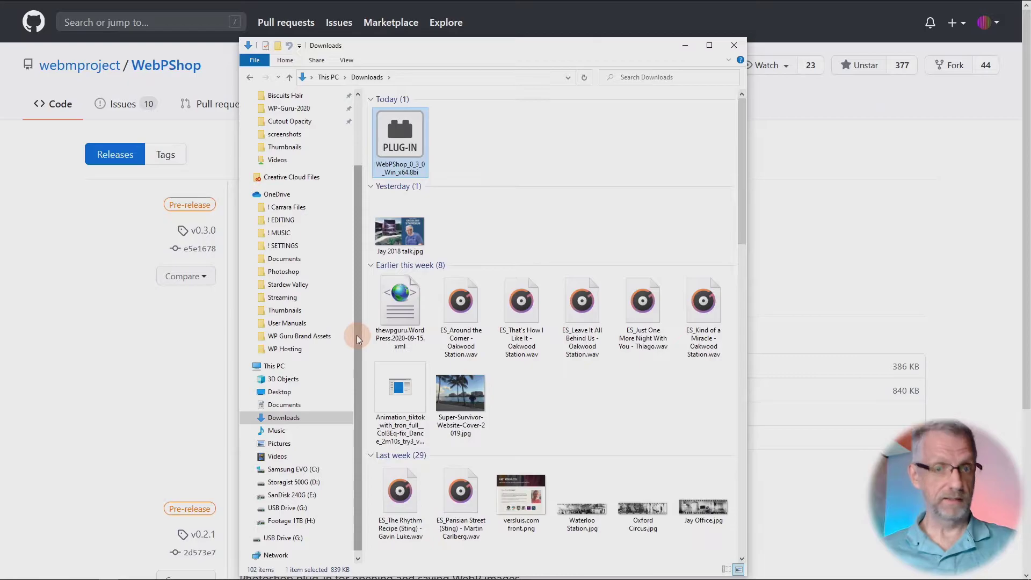
Check the Plug-ins folder of Adobe Photoshop 2020 under Program Files\Adobe on the C: drive, then minimize File Explorer
left_click_drag(357, 335, 353, 410)
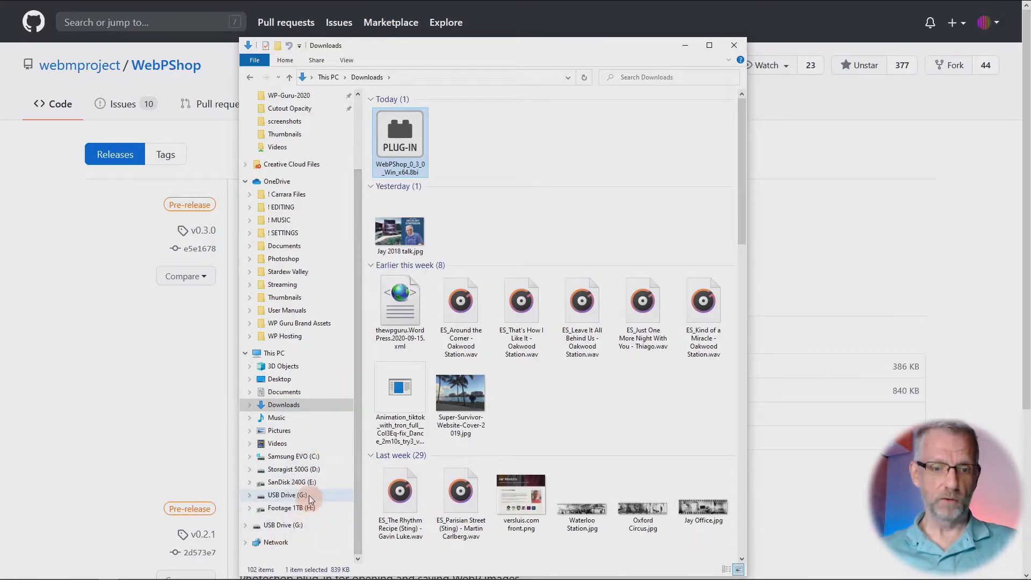
left_click(300, 456)
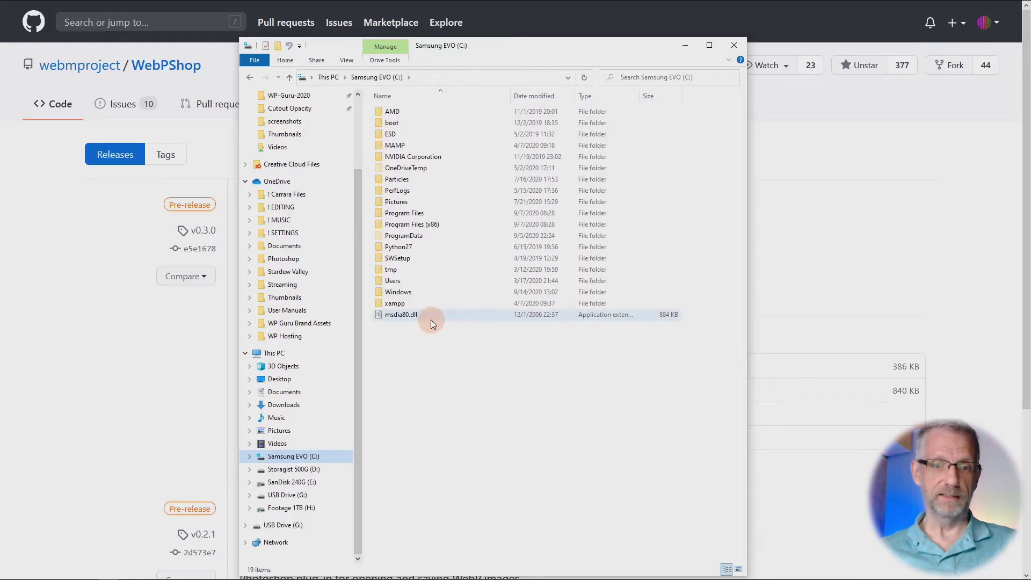
left_click(415, 214)
double_click(414, 214)
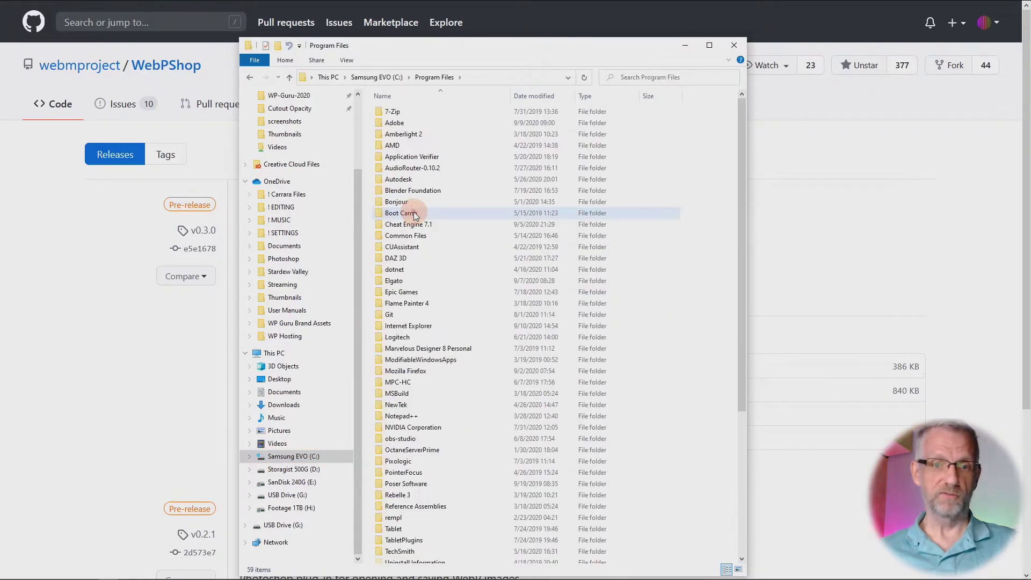
double_click(398, 124)
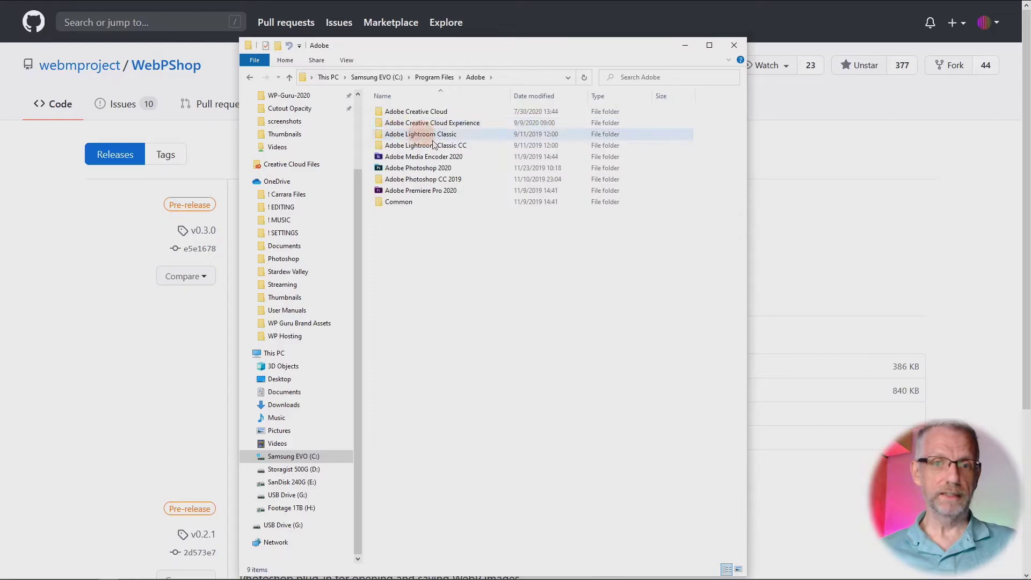
double_click(440, 169)
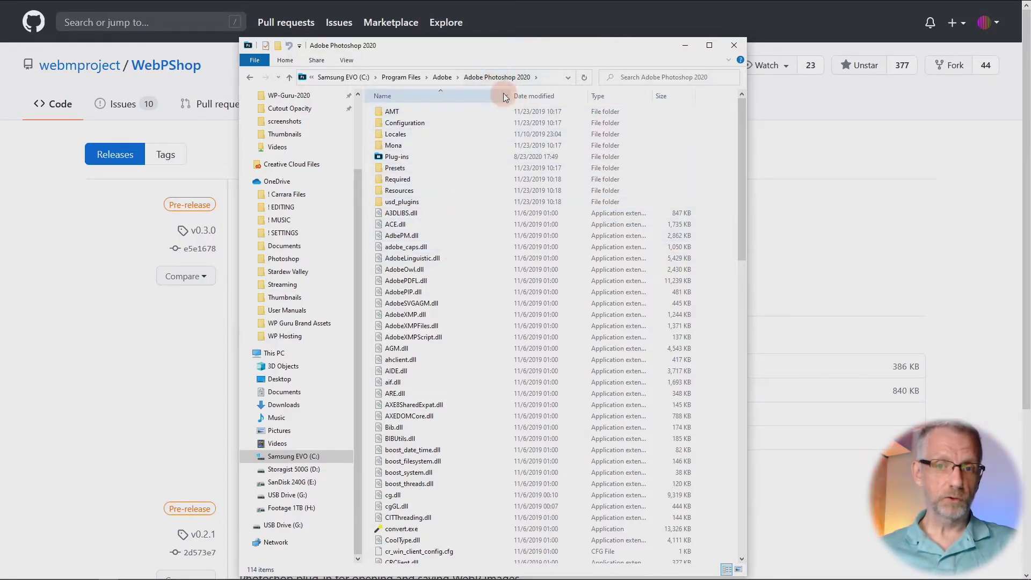
double_click(415, 157)
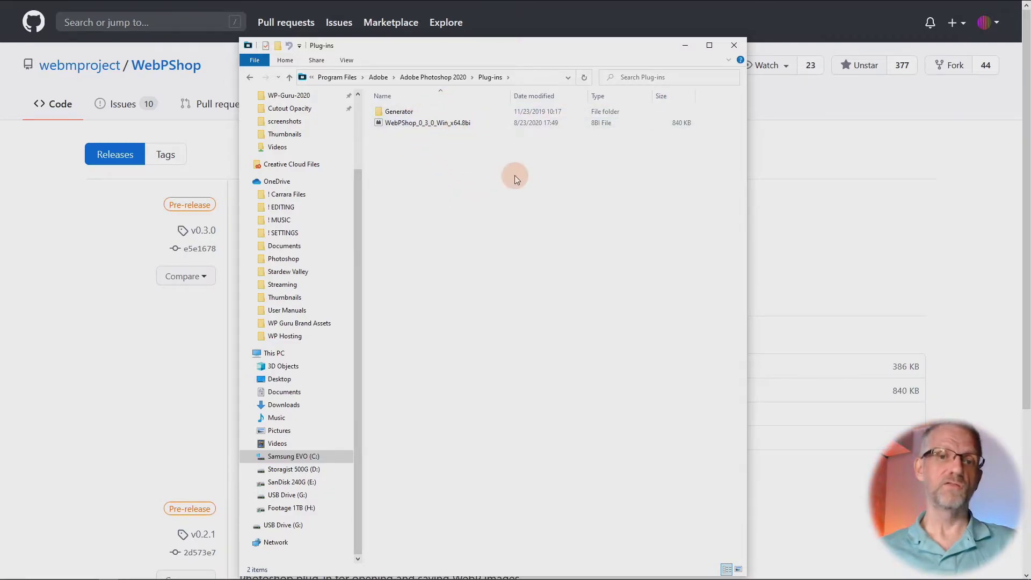
left_click(686, 46)
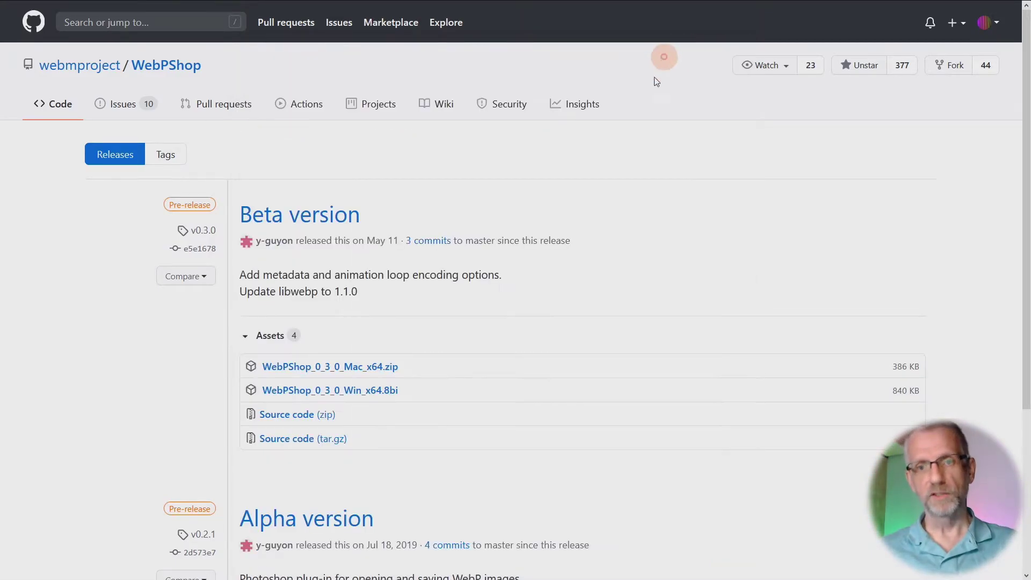
Switch to Photoshop, open Export As for header_14.jpg and view the available file formats
key("super")
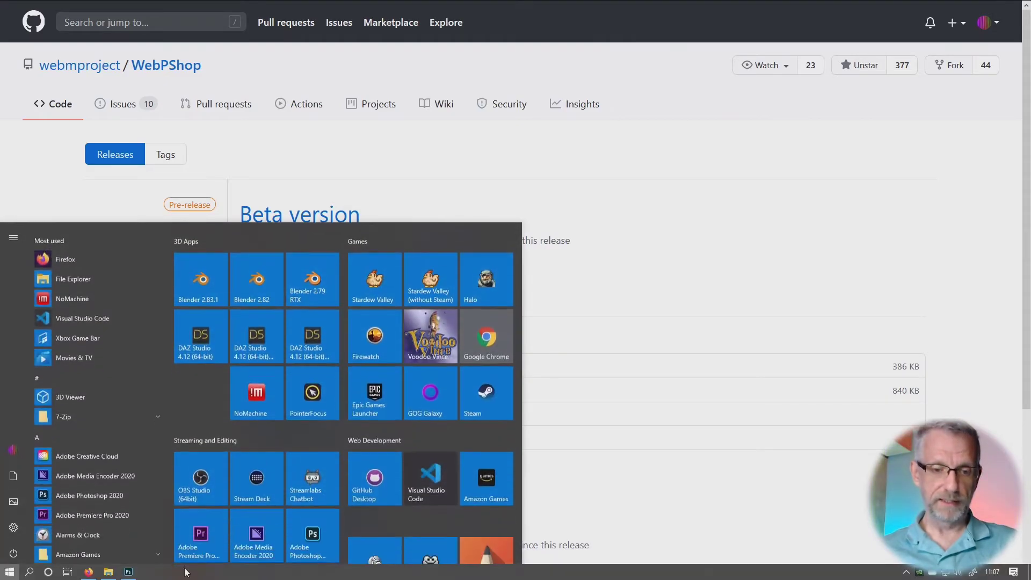
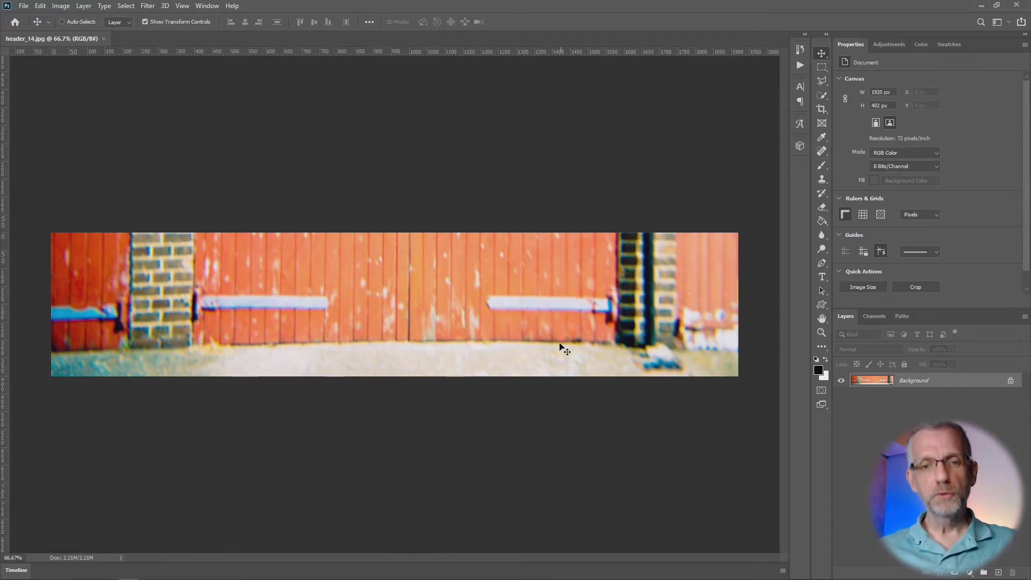
left_click(515, 410)
left_click(43, 5)
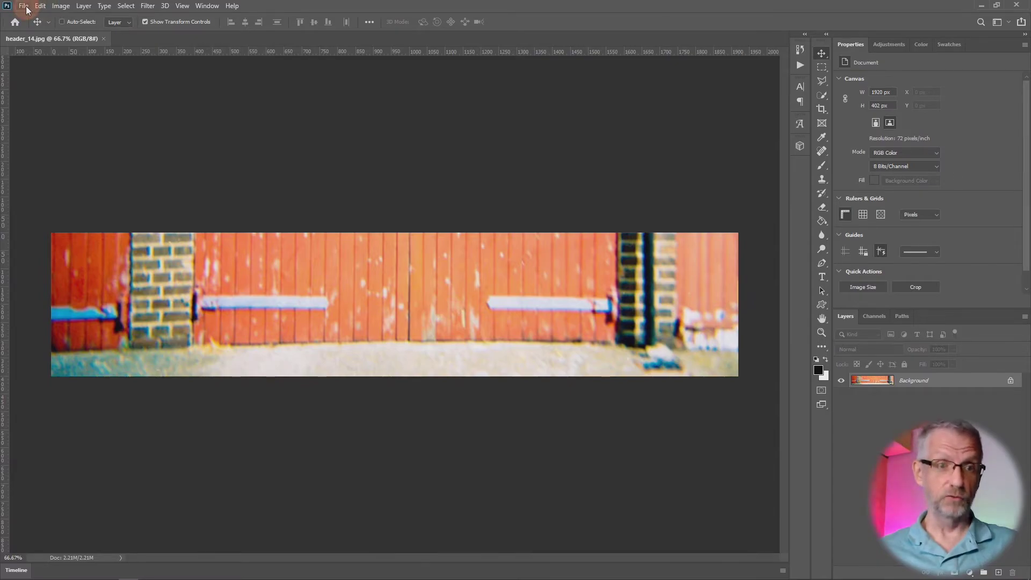
left_click(25, 7)
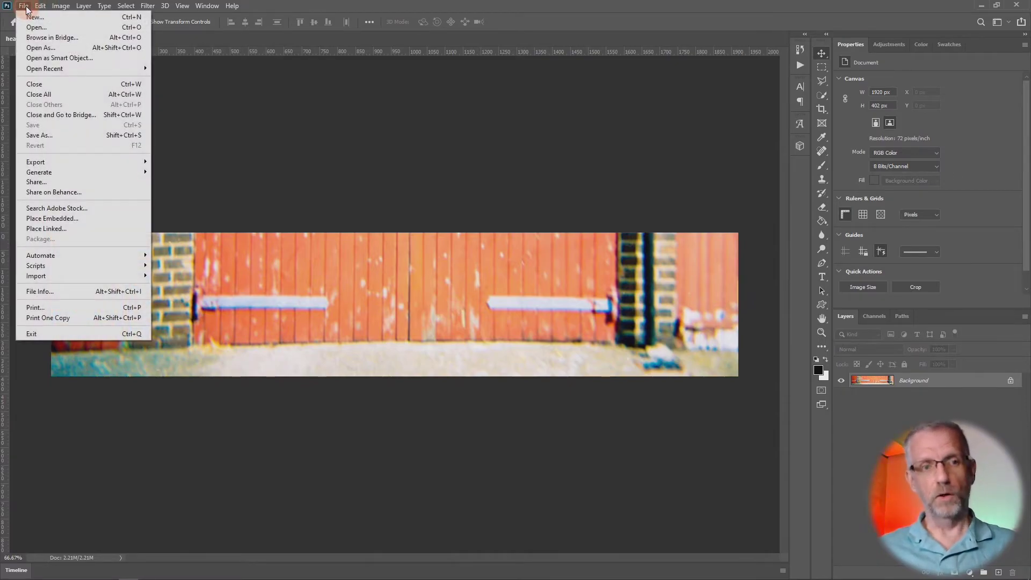
left_click(122, 172)
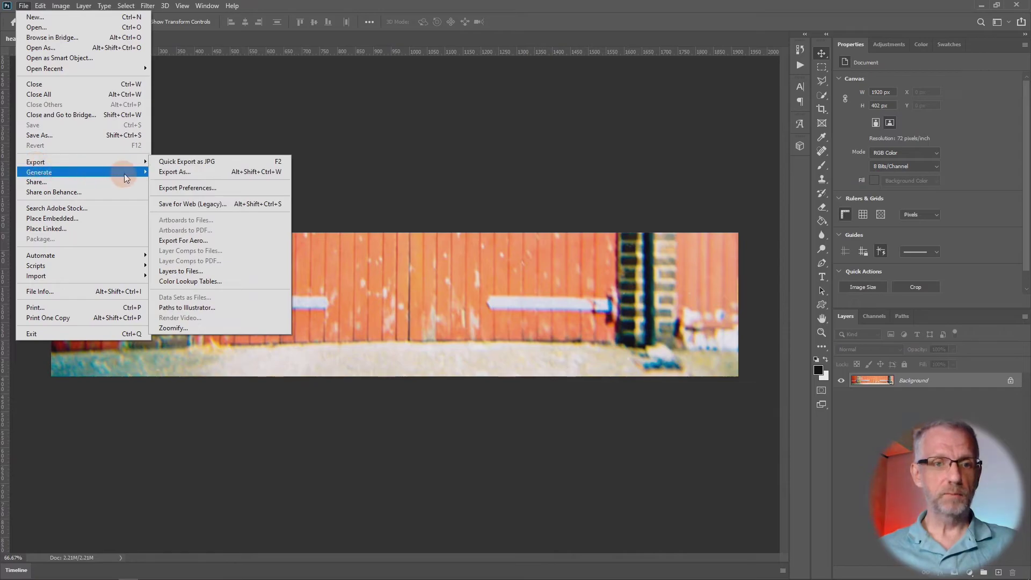
mouse_move(142, 162)
left_click(179, 175)
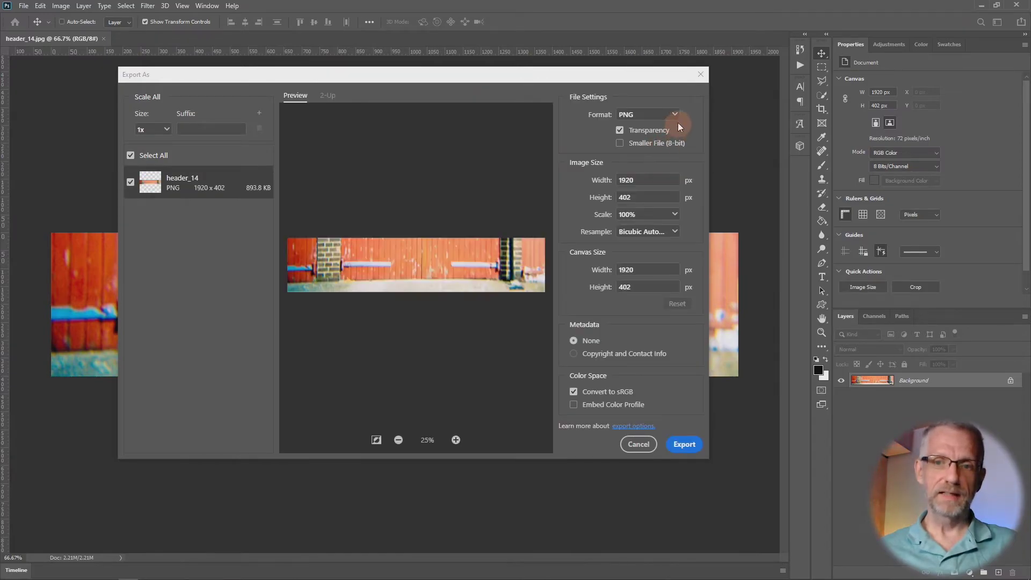
left_click(676, 116)
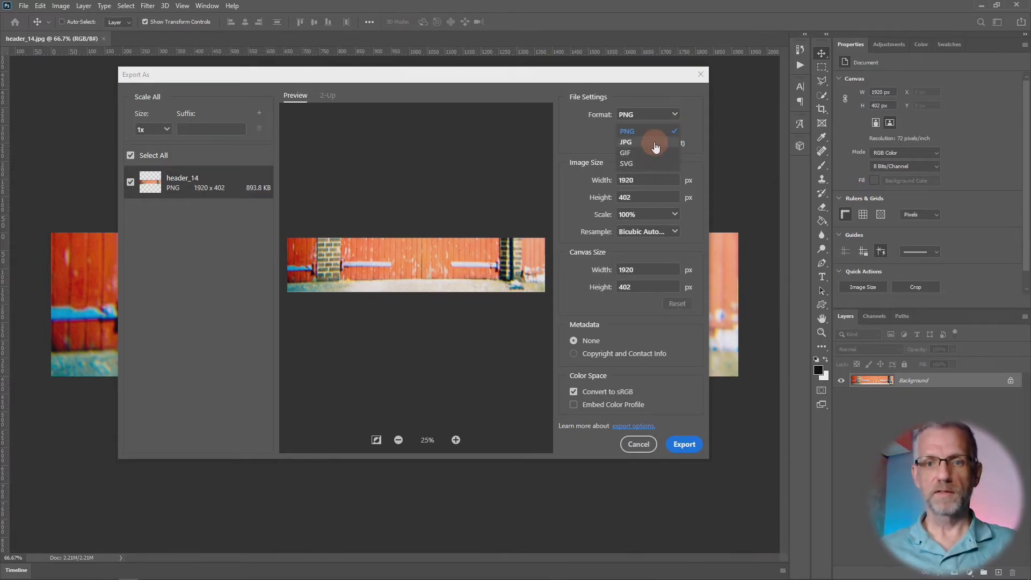
Cancel the export, check the Save As file types for header_14.jpg for a WebP option, and cancel without saving
left_click(636, 444)
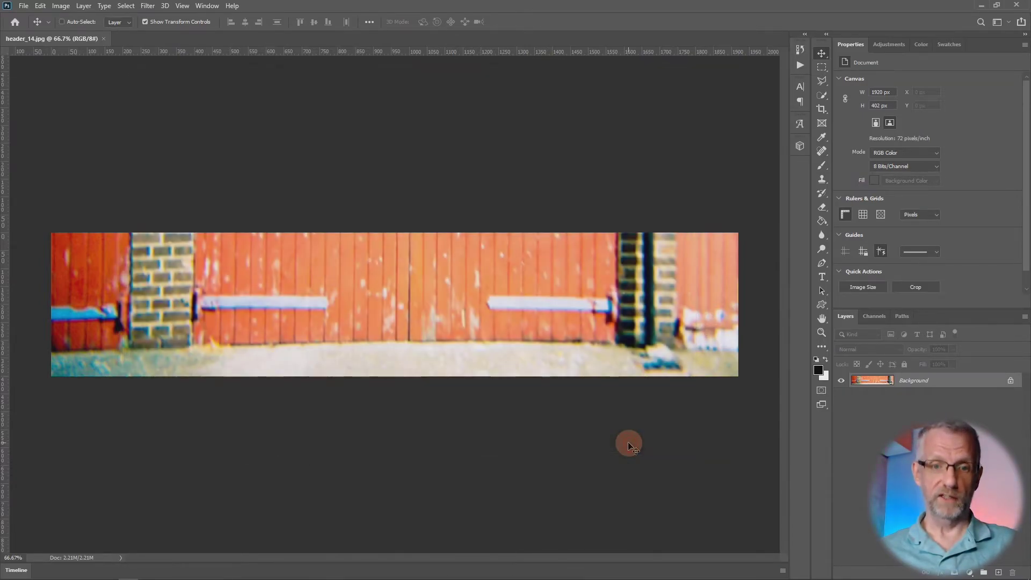
left_click(25, 6)
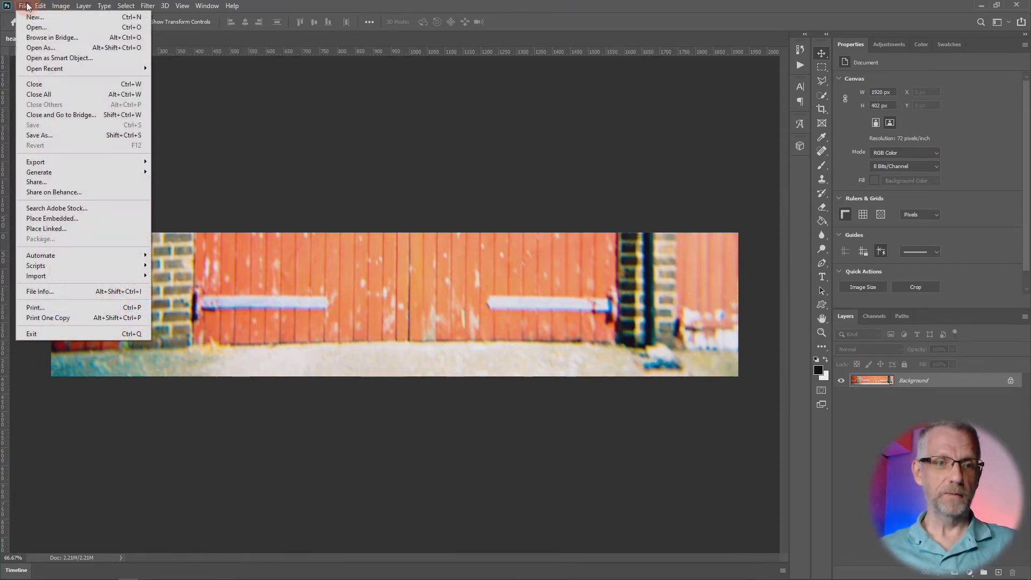
left_click(67, 136)
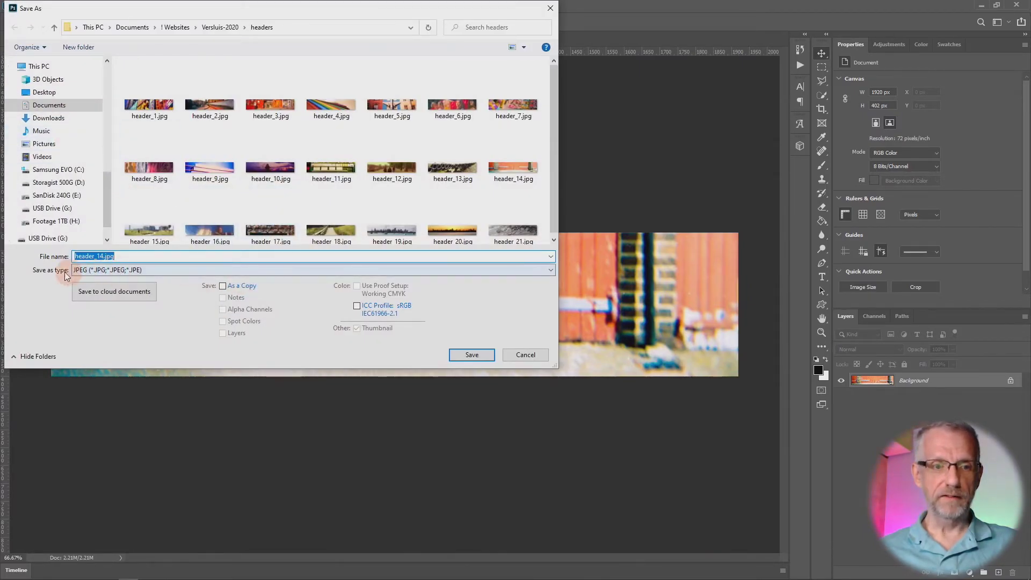
left_click(214, 270)
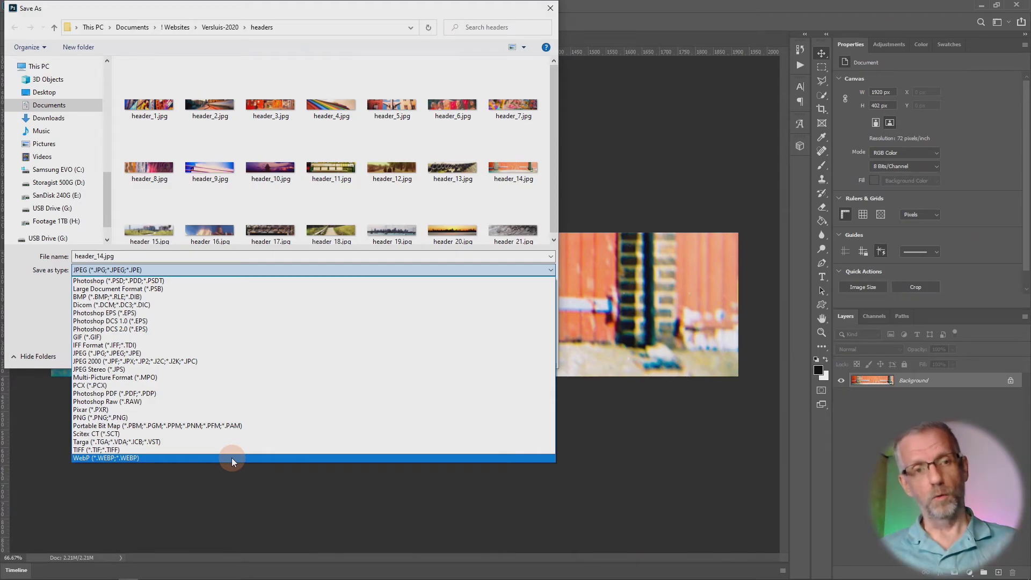
left_click(37, 311)
left_click(524, 354)
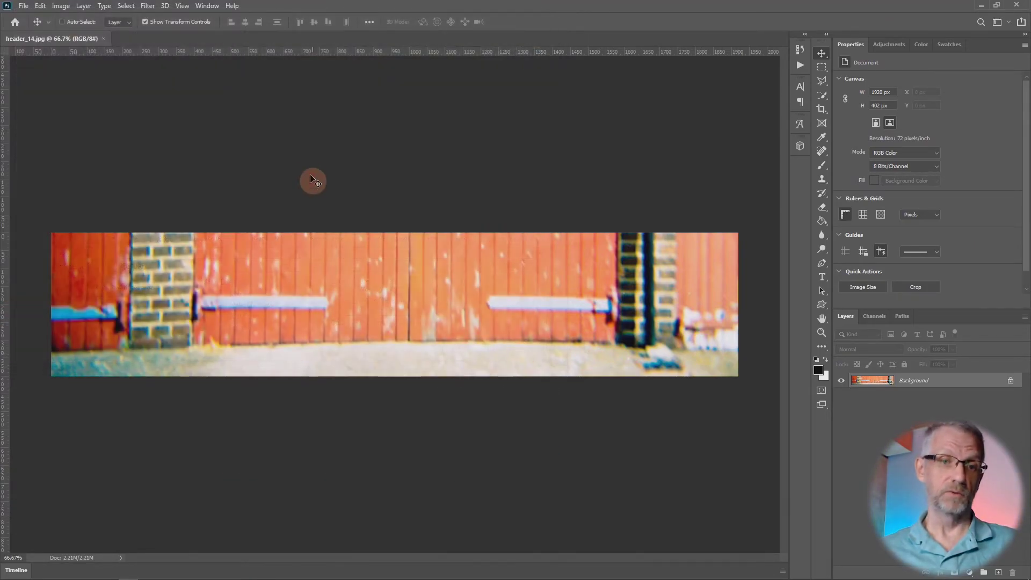
Check the file formats available for opening images for a WebP option, then cancel without opening a file
left_click(23, 6)
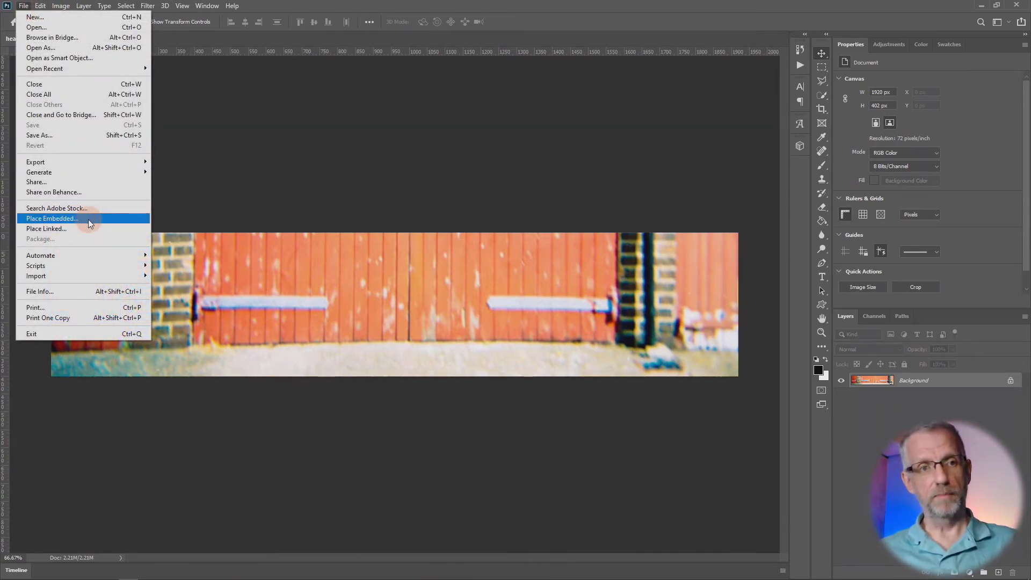
left_click(114, 28)
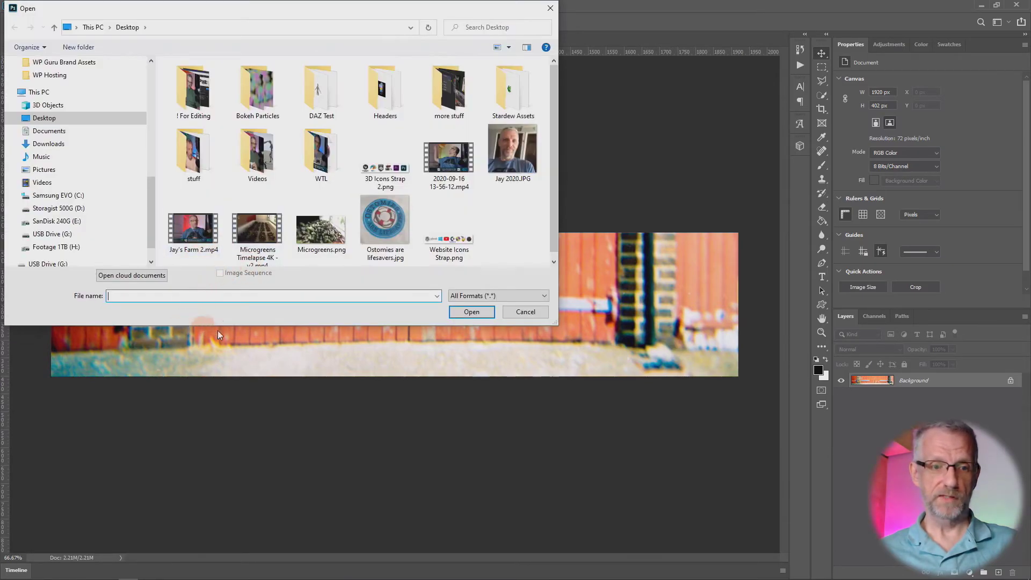
left_click(533, 298)
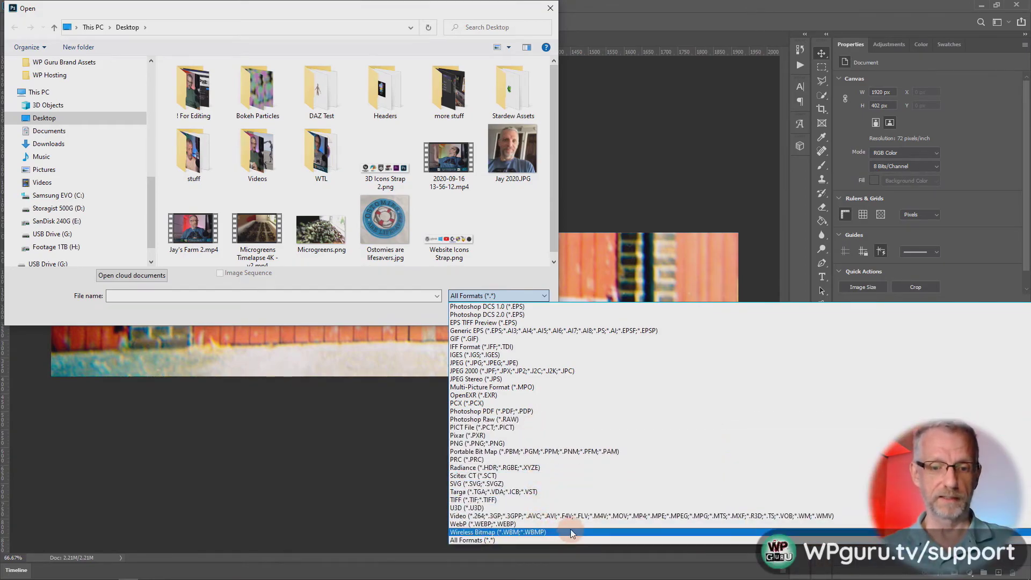
left_click(409, 316)
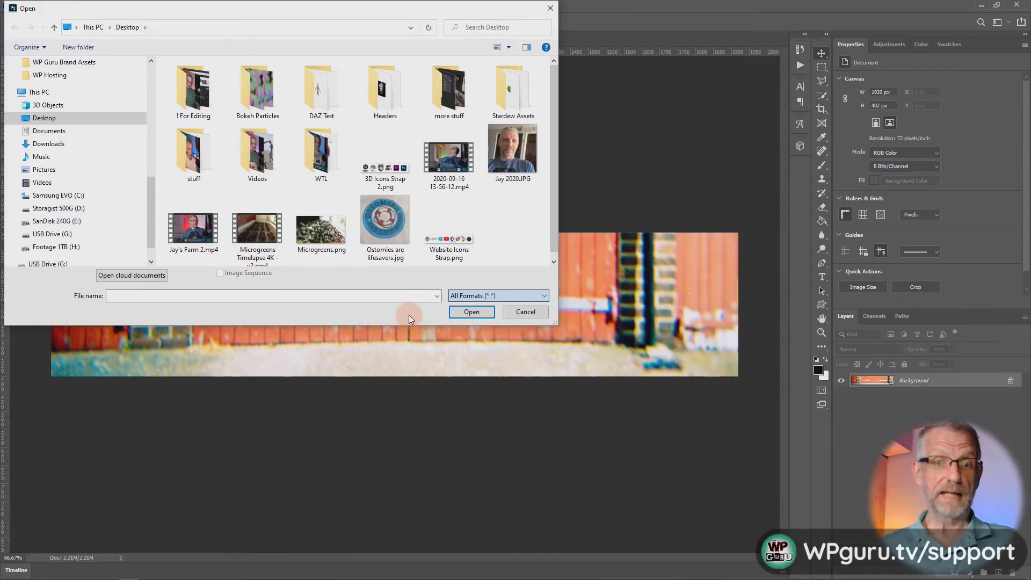
left_click(525, 312)
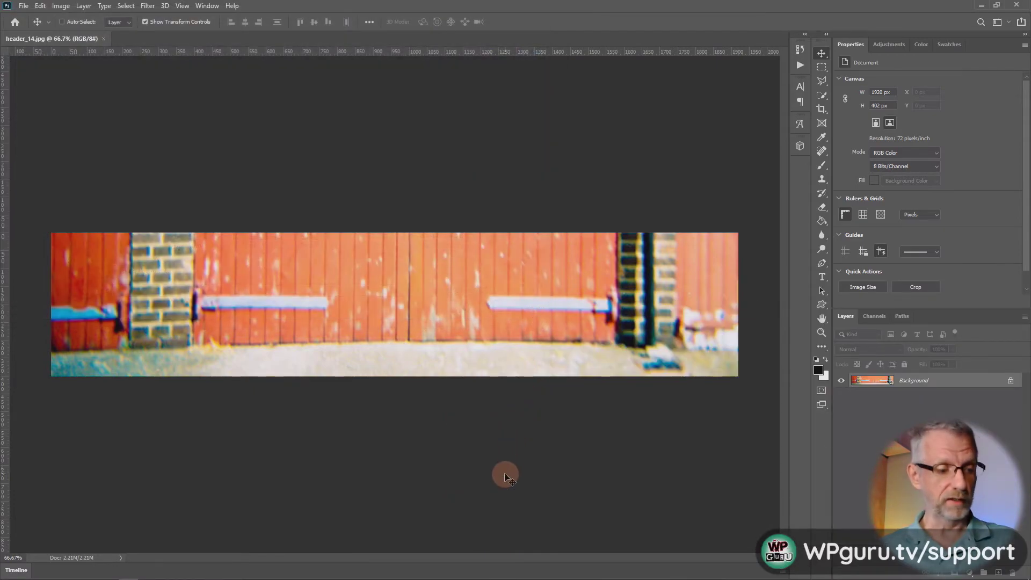